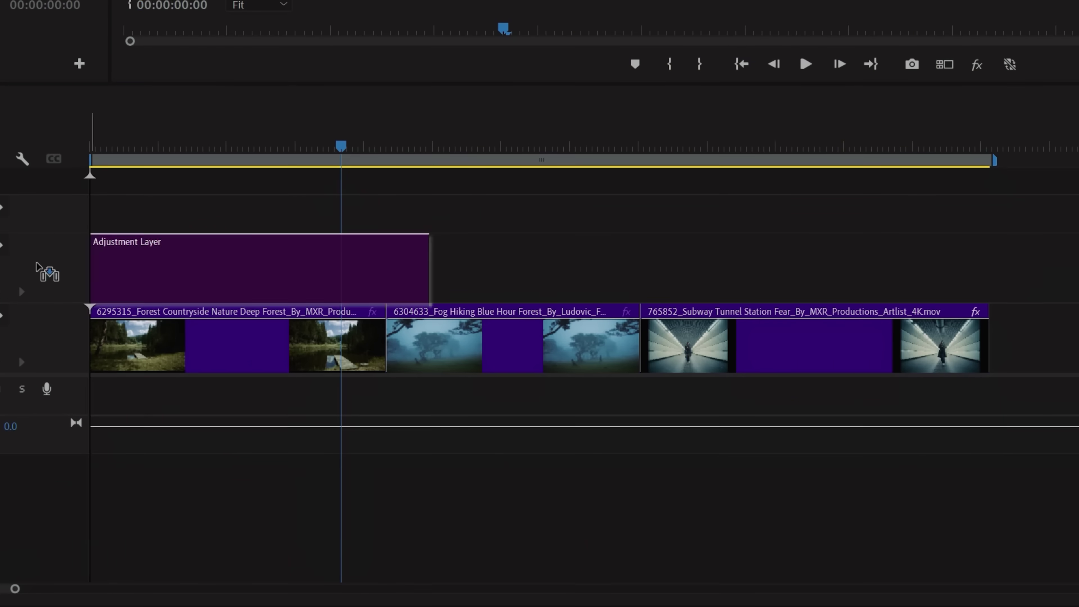
- Lay an adjustment layer across the whole sequence on V2 and apply VR Digital Glitch
drag(595, 442, 849, 442)
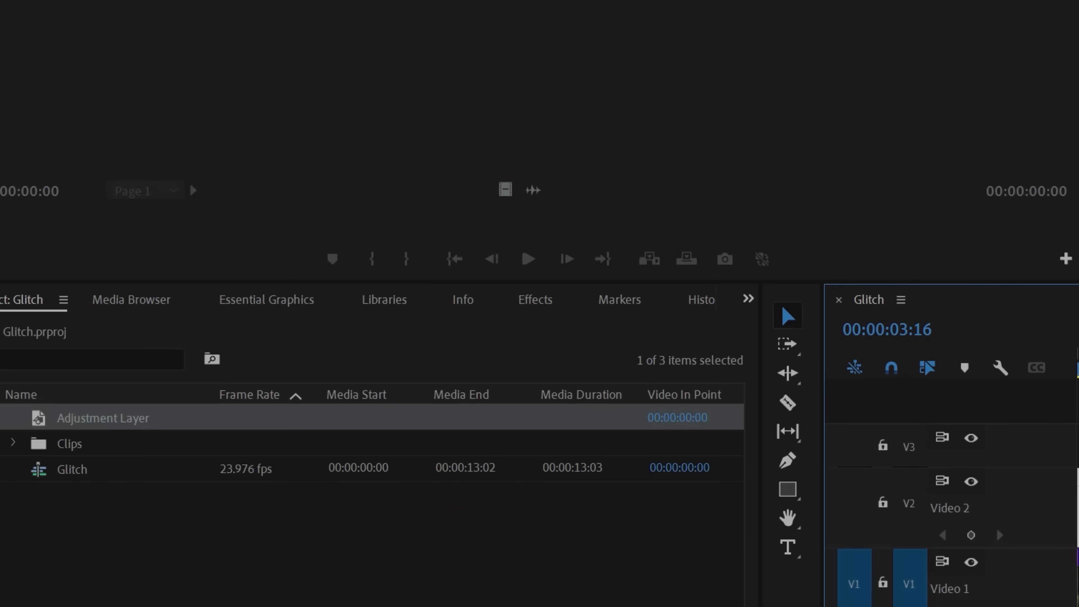
click(542, 305)
click(144, 323)
text(glitch)
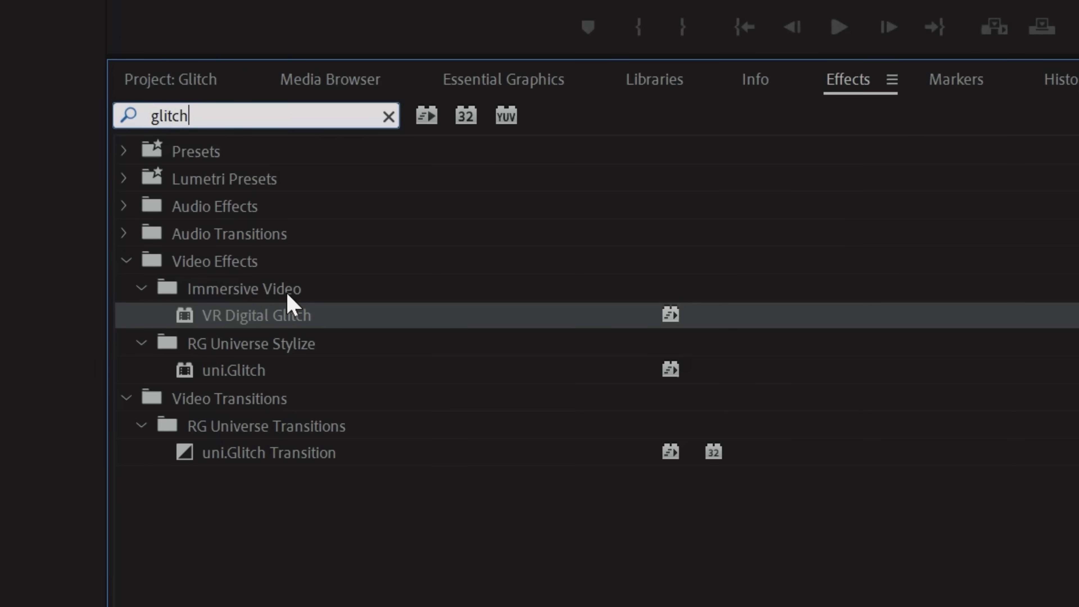
click(305, 318)
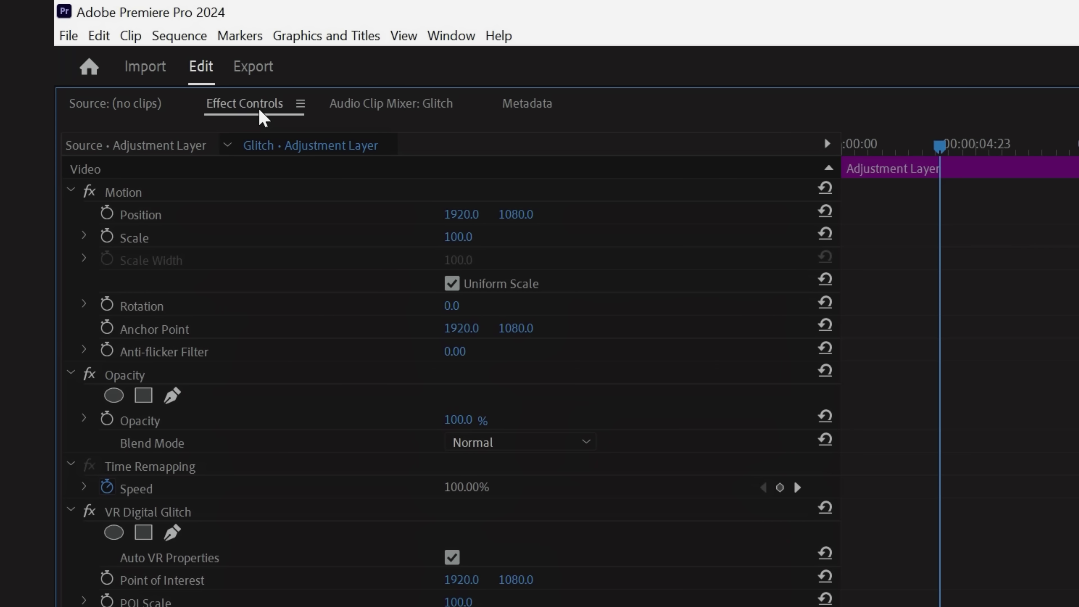
- Set Color Distortion to 75 and Distortion Rate to 60, and keyframe Distortion Evolution
click(141, 223)
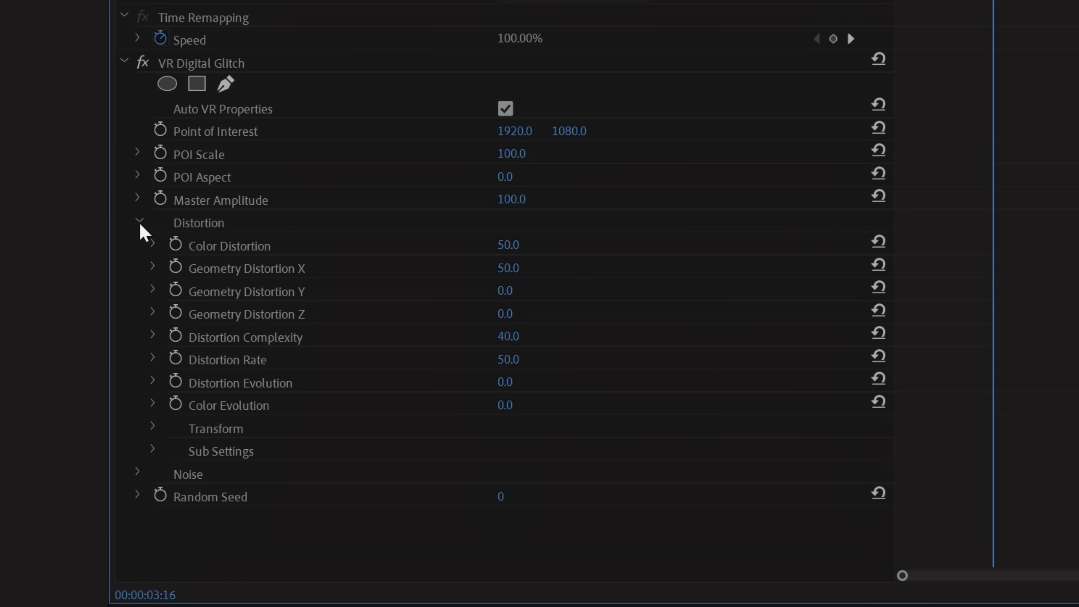
click(527, 239)
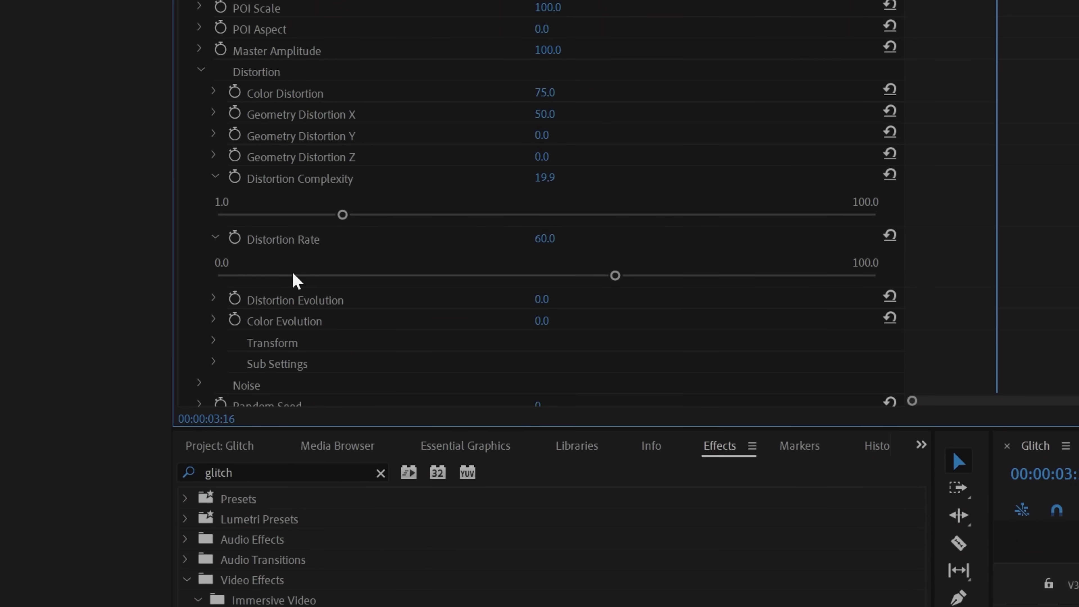
click(235, 299)
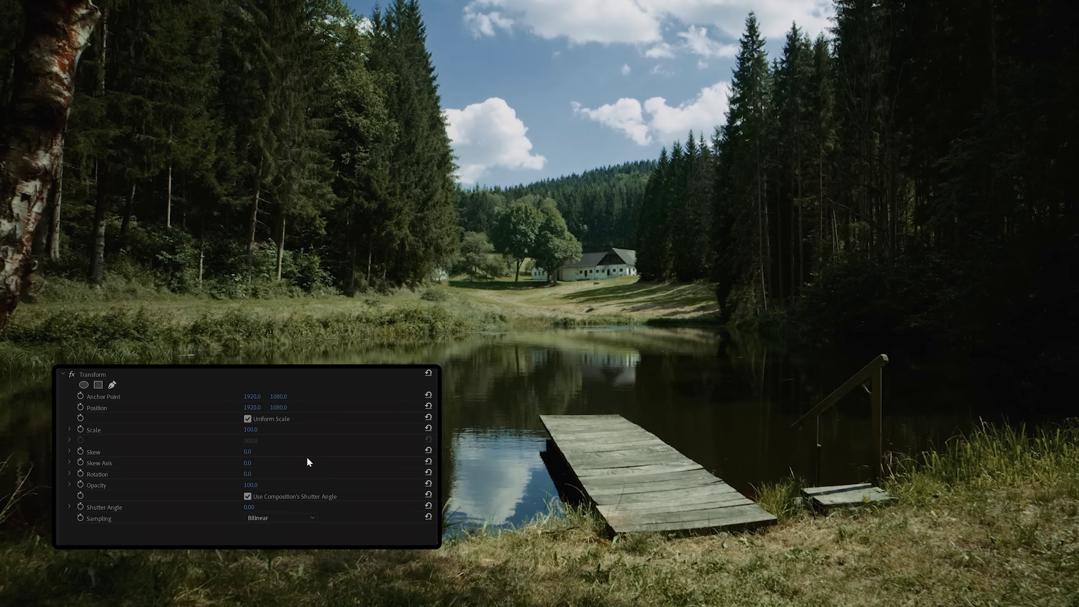
- Set Transform Scale to 110 and keyframe Position Y frame by frame between 1087 and 1080
text(110)
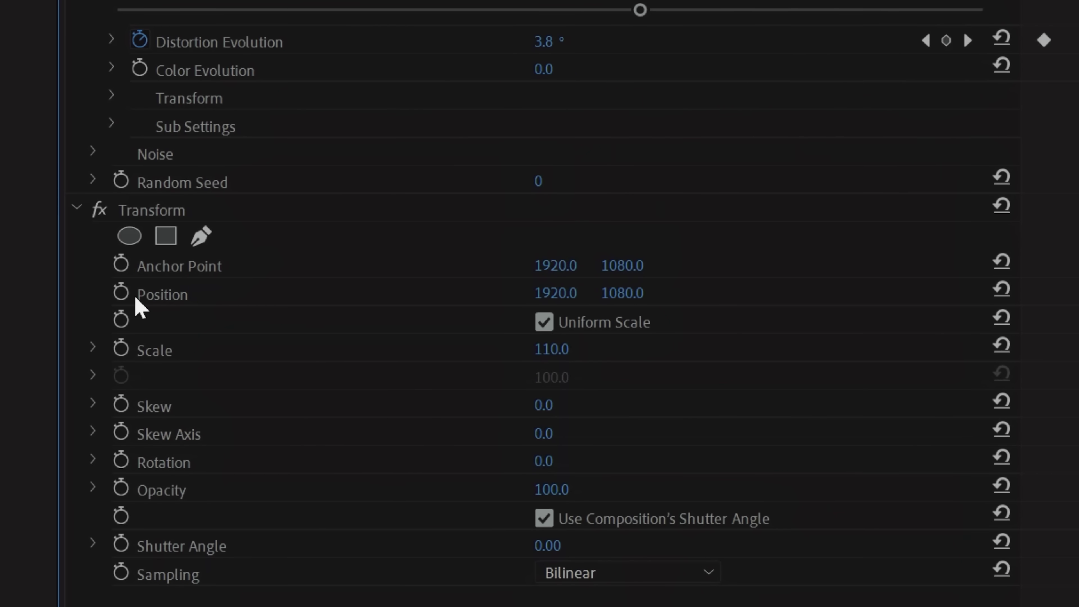
click(126, 294)
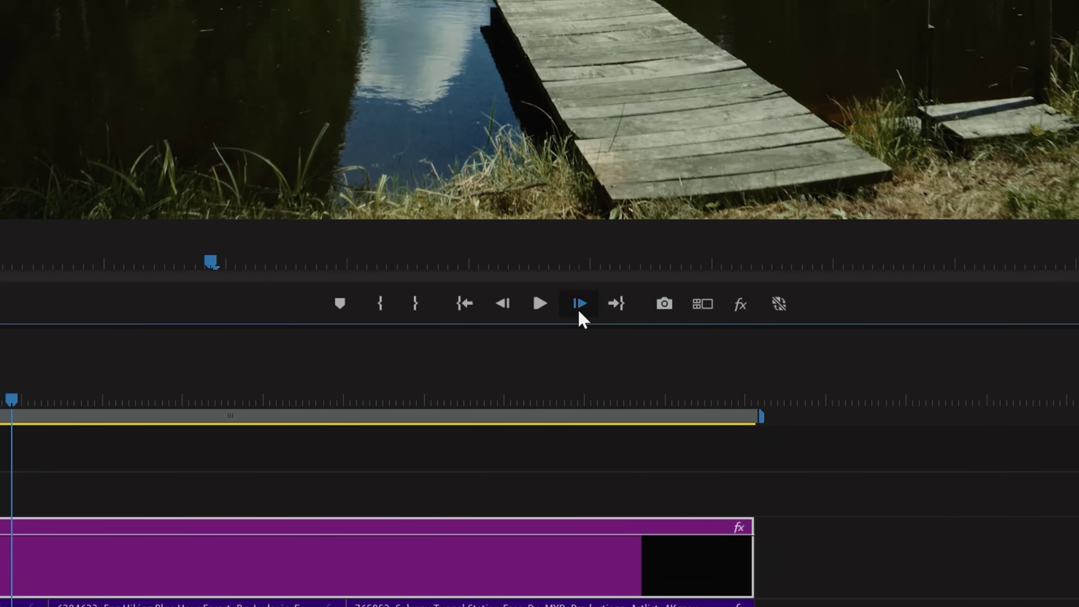
click(579, 309)
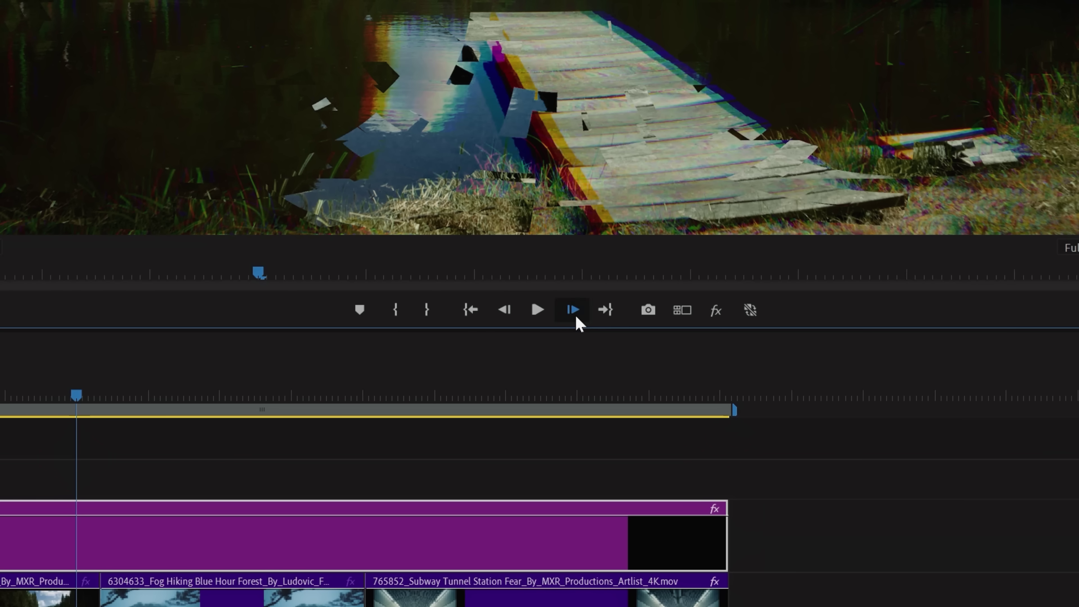
click(575, 309)
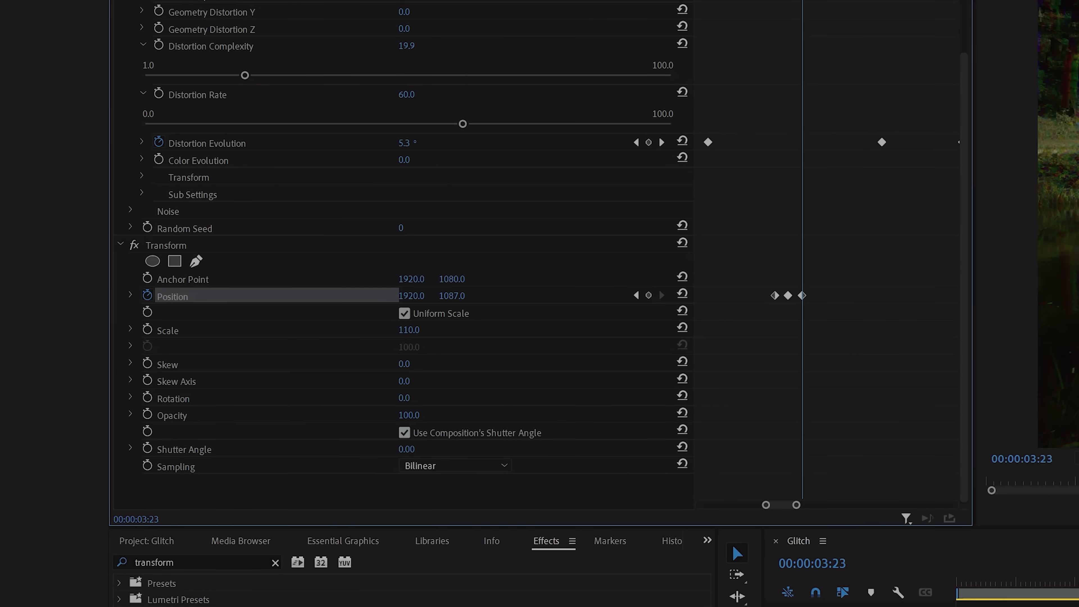
click(683, 294)
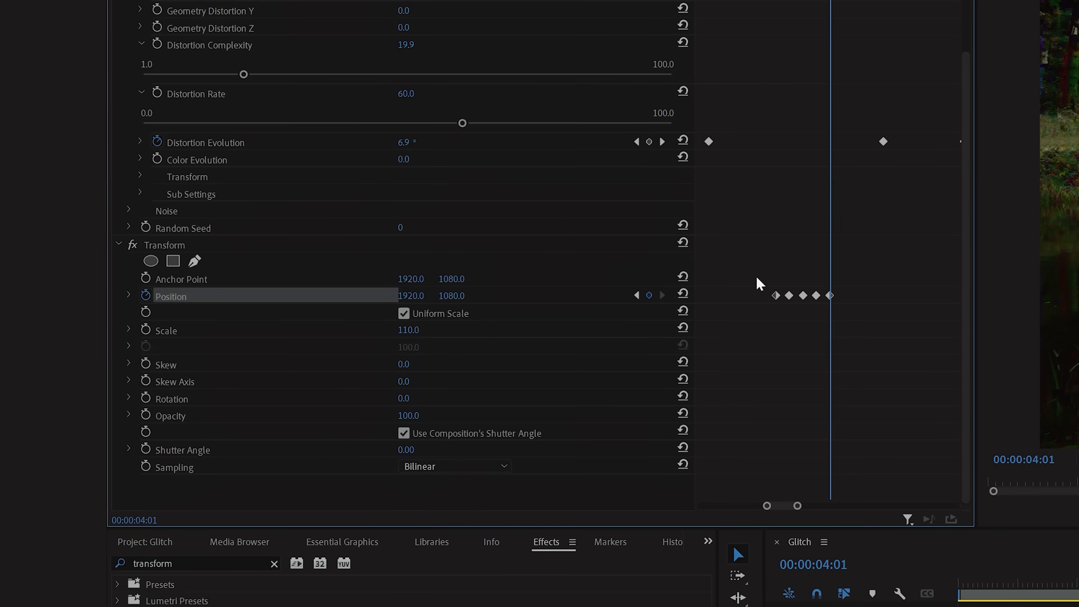
- Copy the Position keyframes and paste them one frame later to repeat the jolt
right_click(832, 296)
click(843, 340)
key(Right)
key(ctrl+v)
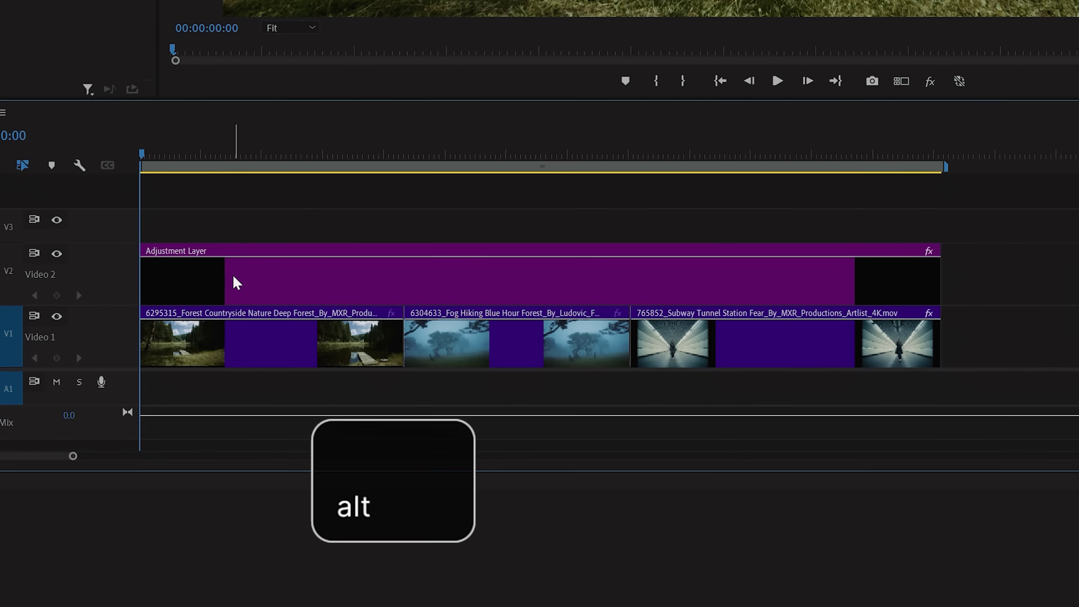
- Duplicate the glitch adjustment layer from V2 up onto V3
click(237, 282)
drag(237, 283, 225, 234)
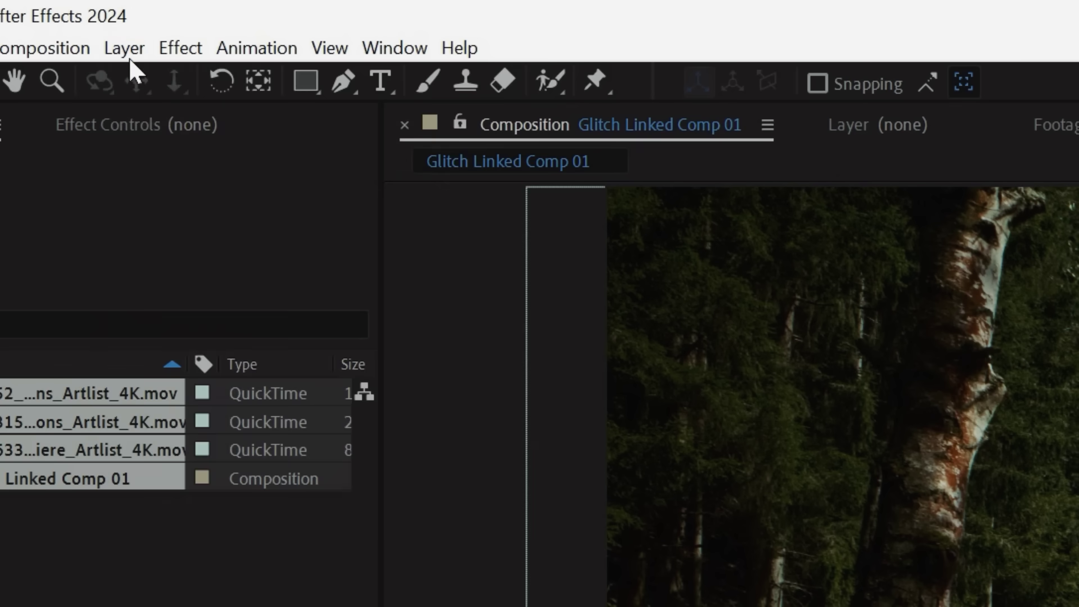
- Create a white, full-size solid layer in the composition
click(124, 48)
mouse_move(147, 85)
click(643, 115)
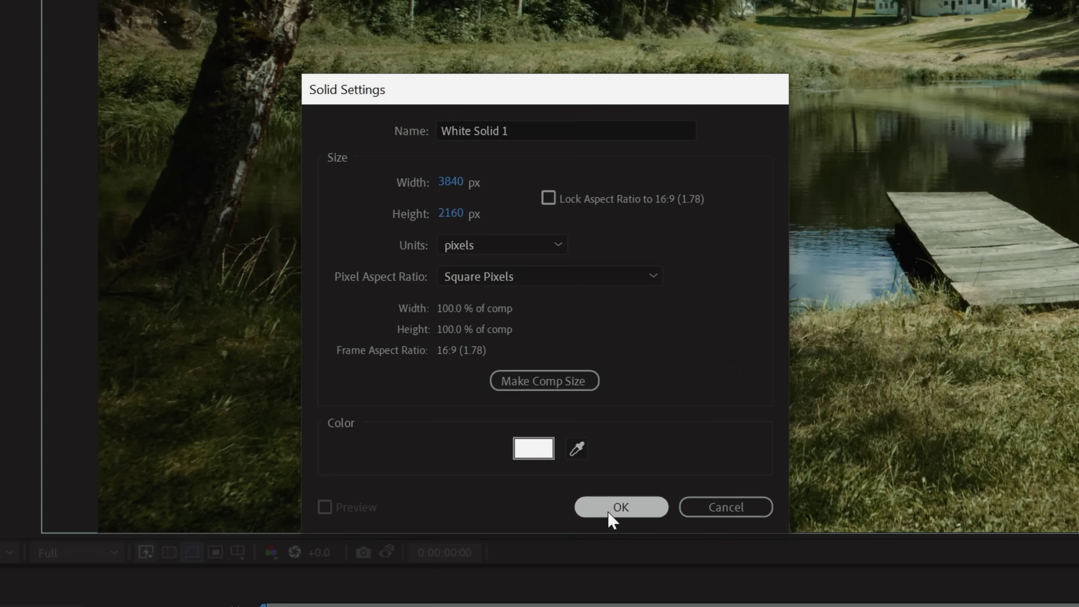
click(617, 511)
- Apply Fractal Noise to the solid and drive its Evolution with the expression time*100
click(247, 42)
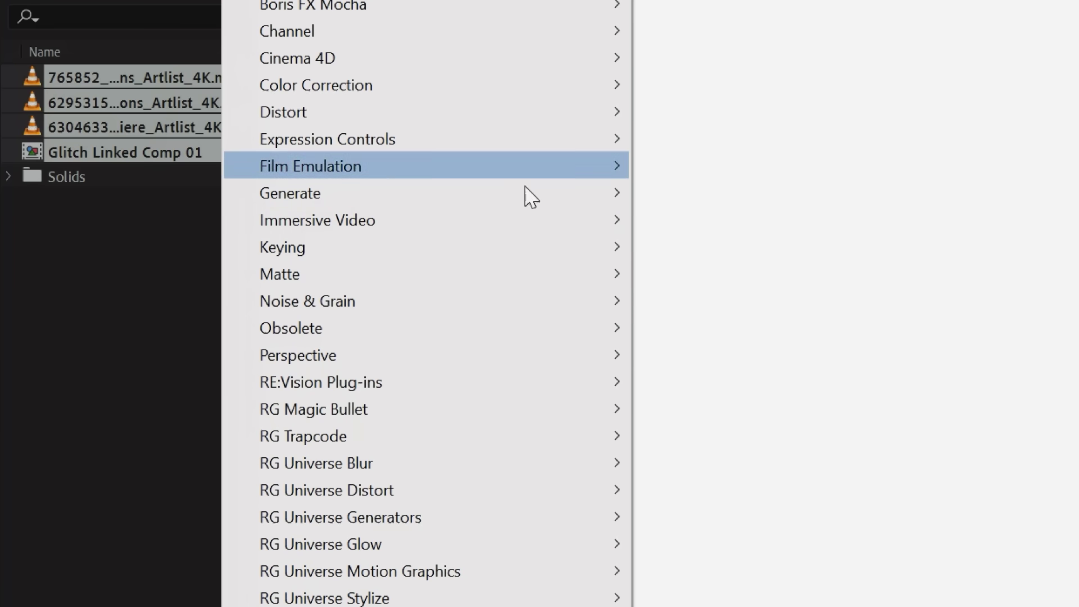
mouse_move(556, 572)
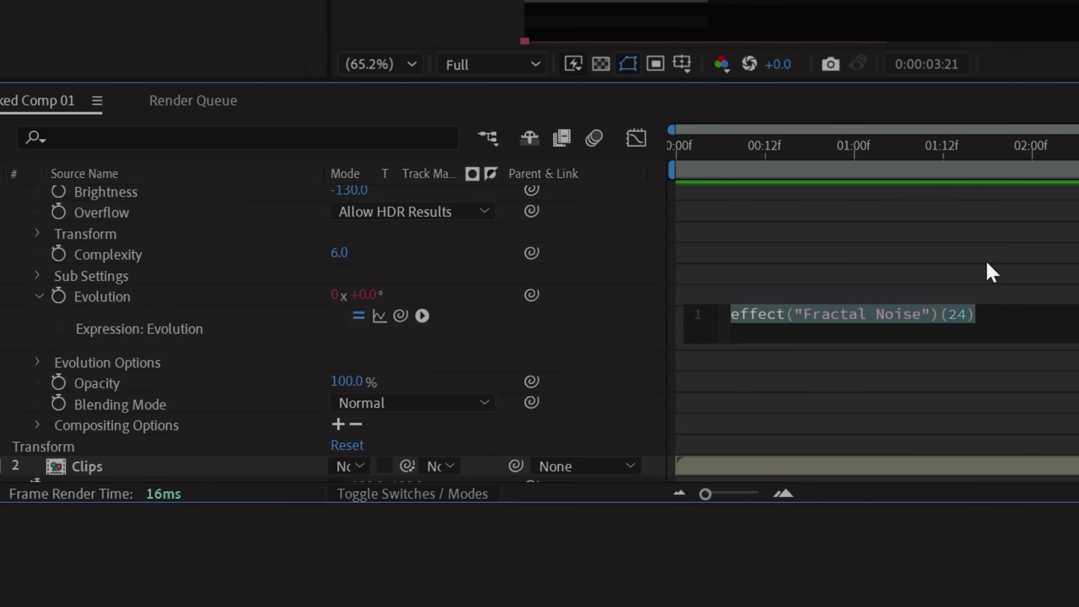
text(time*100)
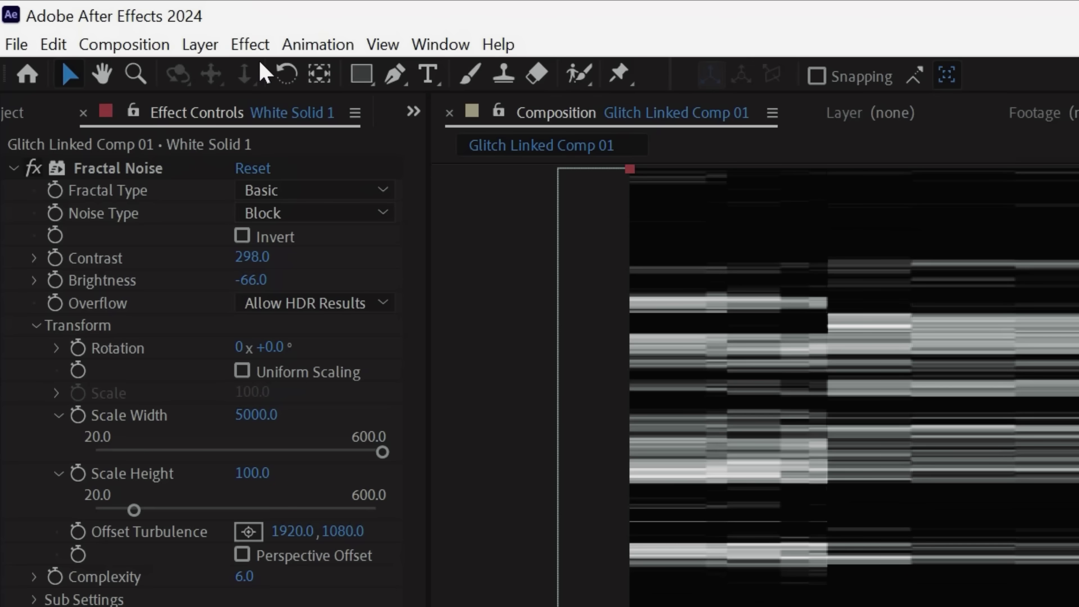
- Apply a Linear Wipe transition effect to White Solid 1
click(264, 46)
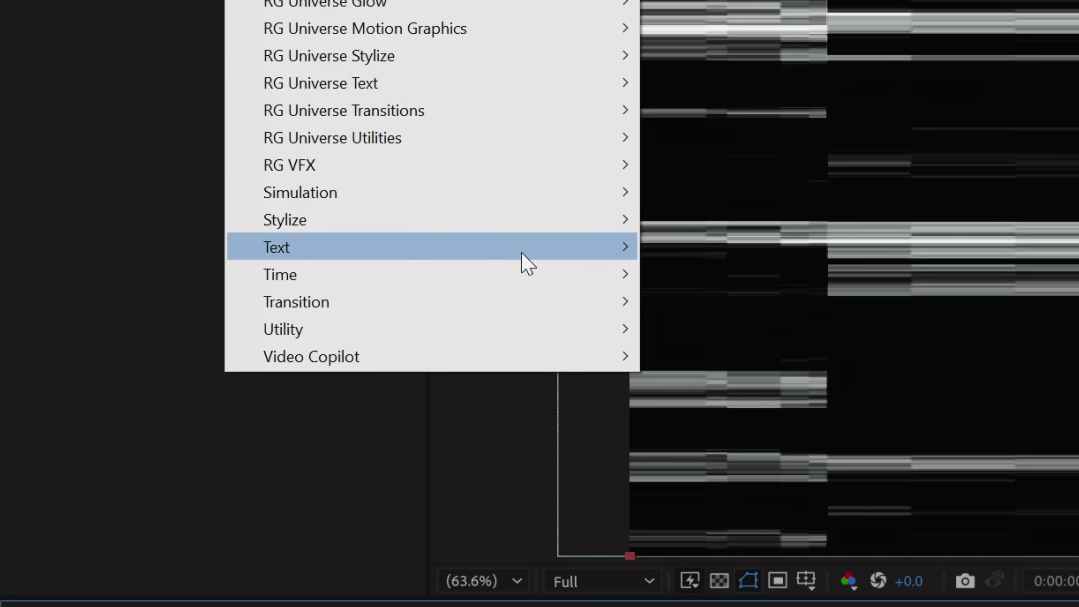
mouse_move(527, 606)
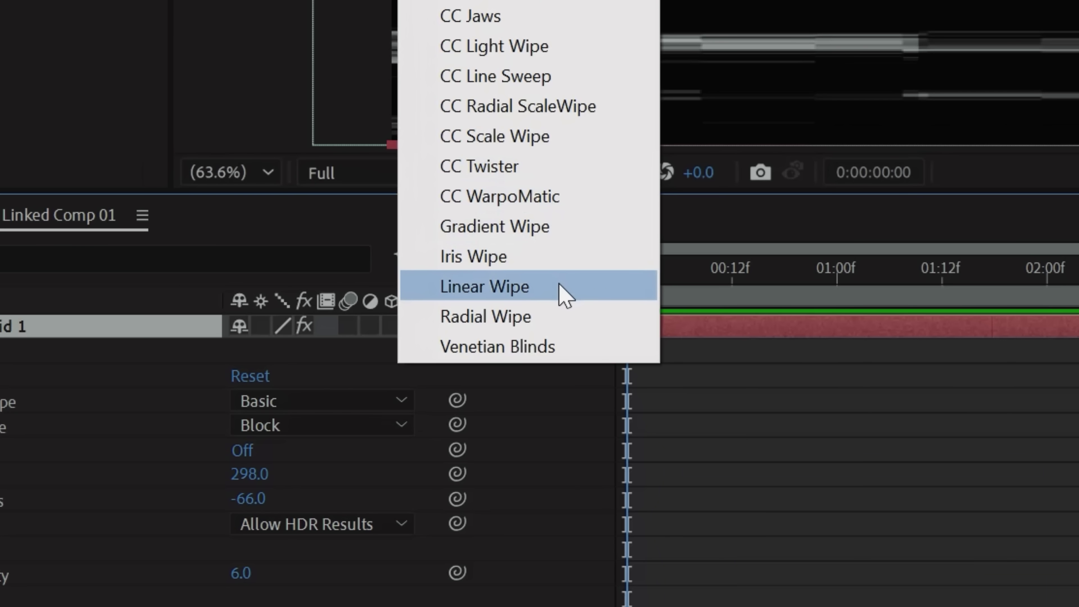
click(565, 293)
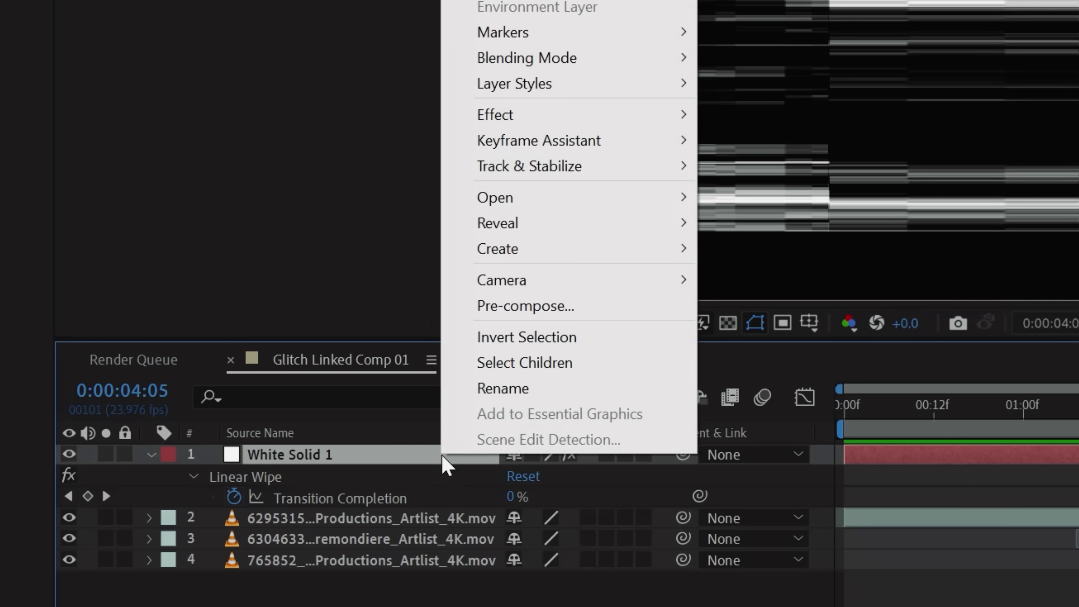
- Pre-compose the solid as 'Glitch', moving all attributes into the new composition
click(576, 308)
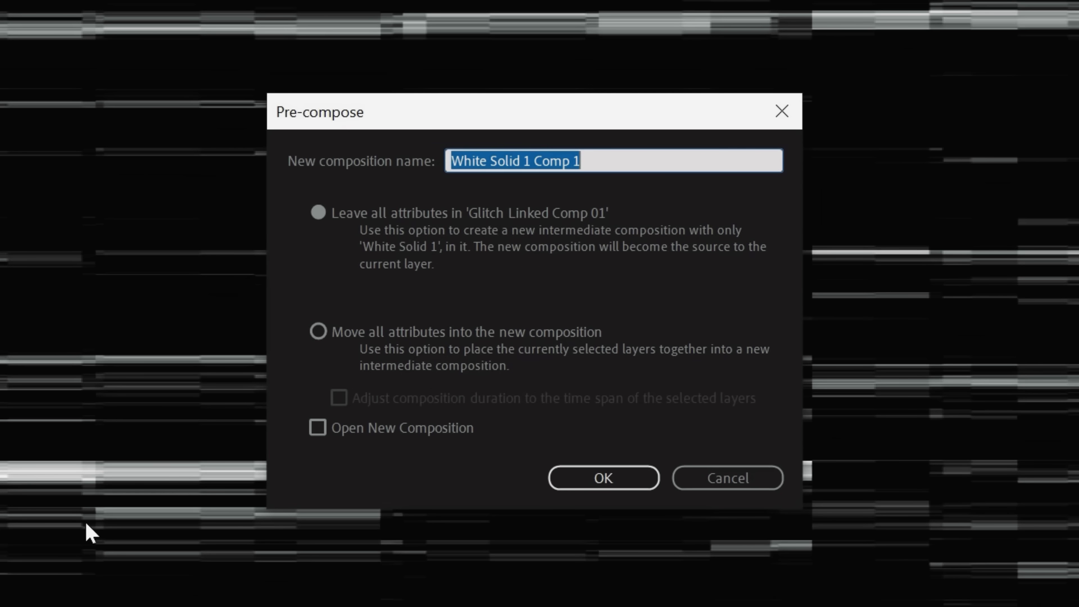
click(318, 333)
click(611, 161)
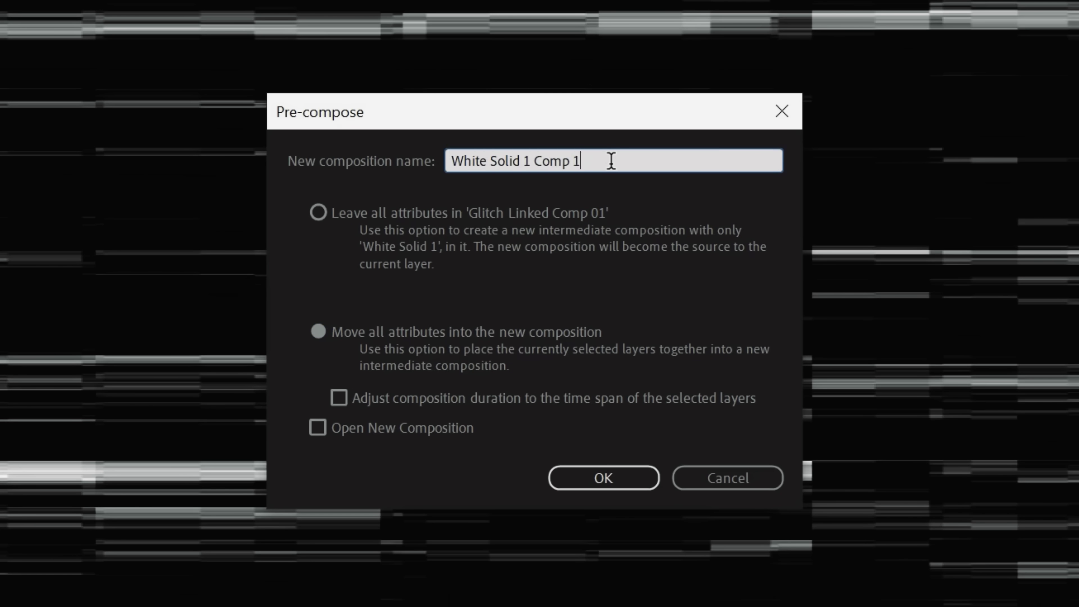
text(Glitch)
key(Return)
click(180, 43)
- Add an adjustment layer with a Displacement Map that uses the Glitch layer
mouse_move(115, 70)
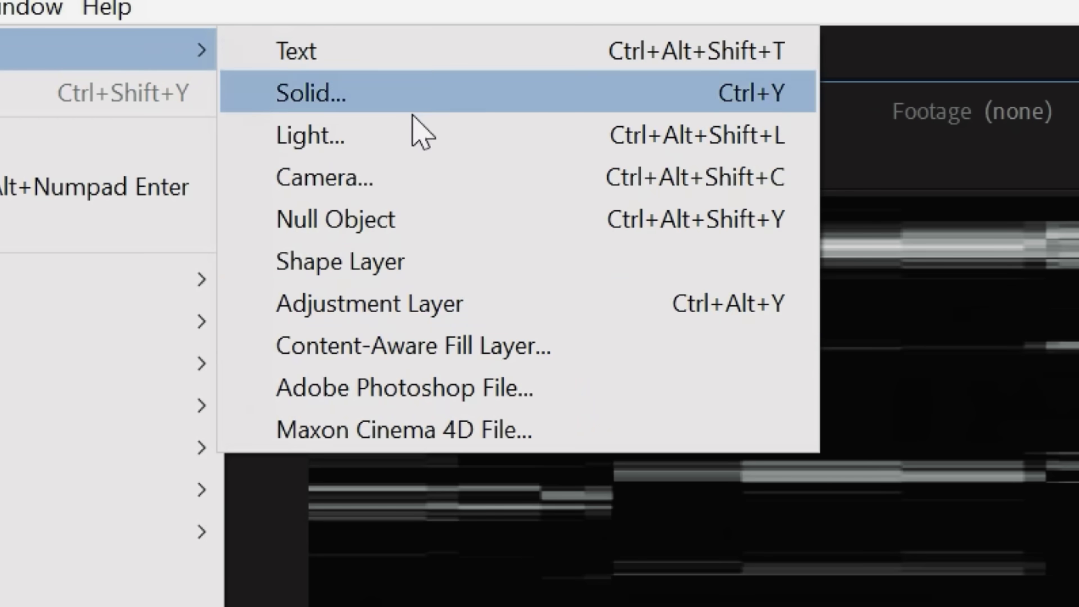
click(373, 301)
click(261, 50)
mouse_move(477, 394)
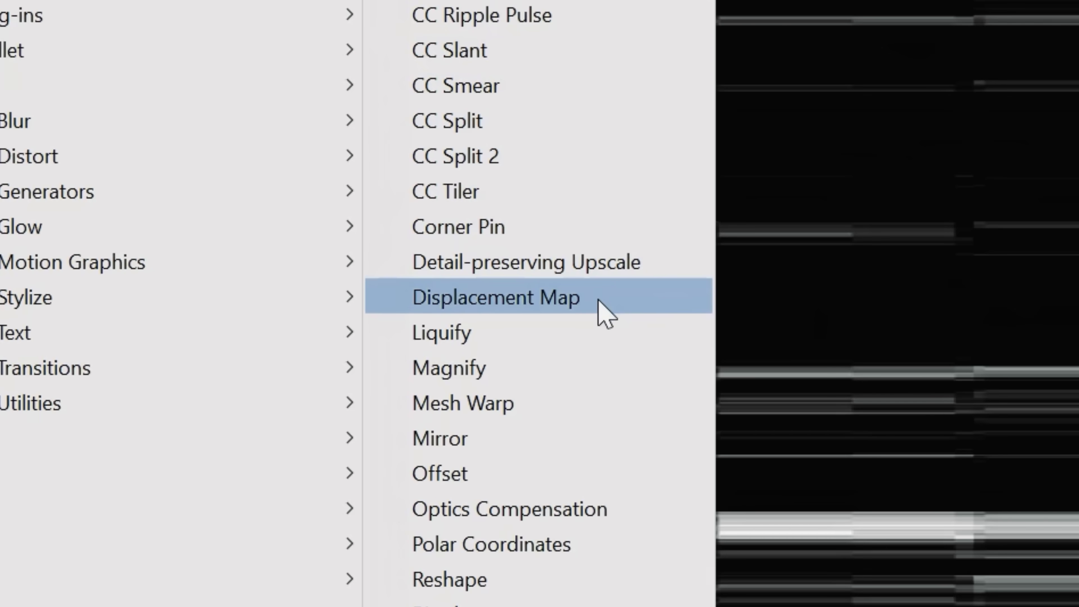
click(602, 308)
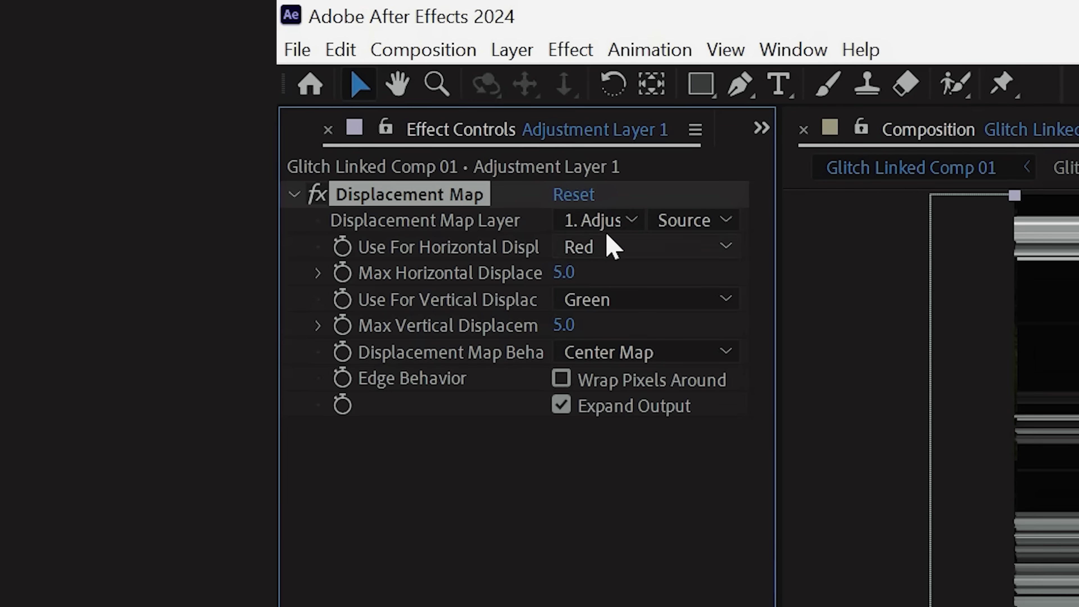
click(603, 222)
click(687, 325)
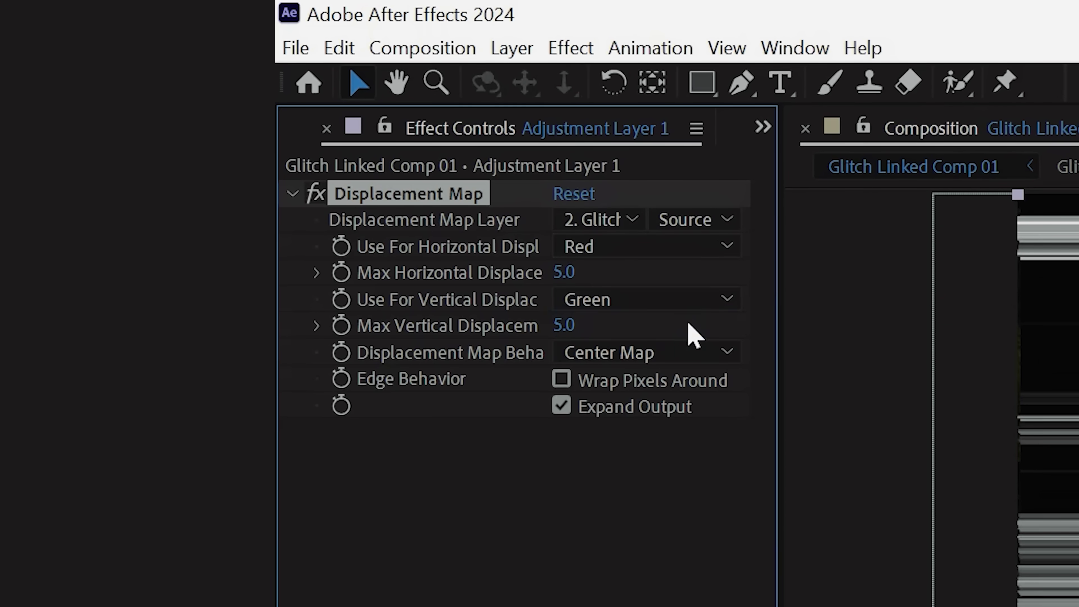
- Keyframe max horizontal and vertical displacement and convert all keyframes to hold keyframes
click(340, 272)
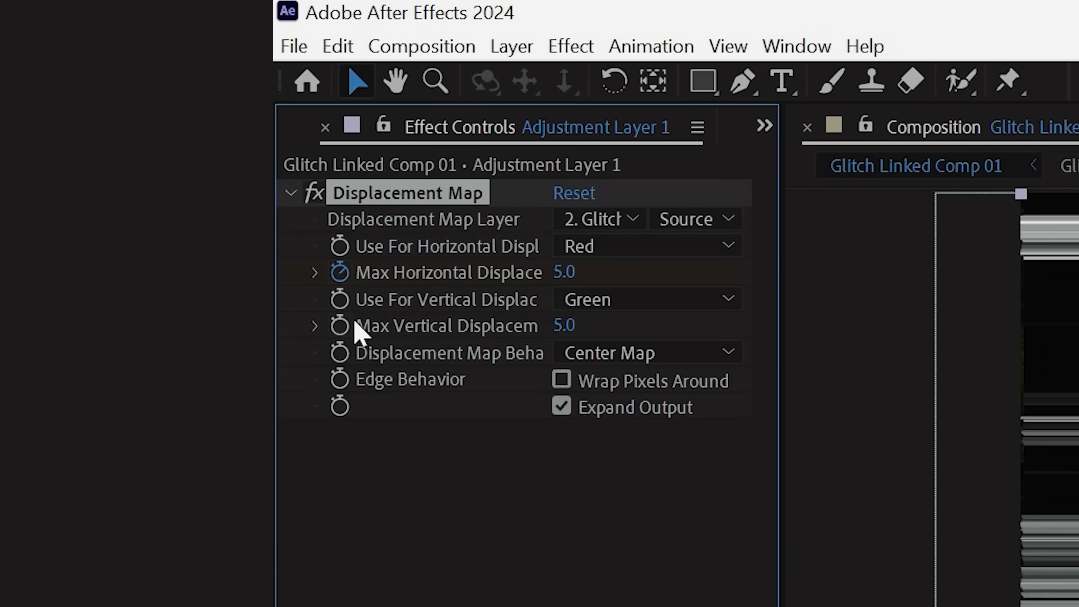
click(340, 326)
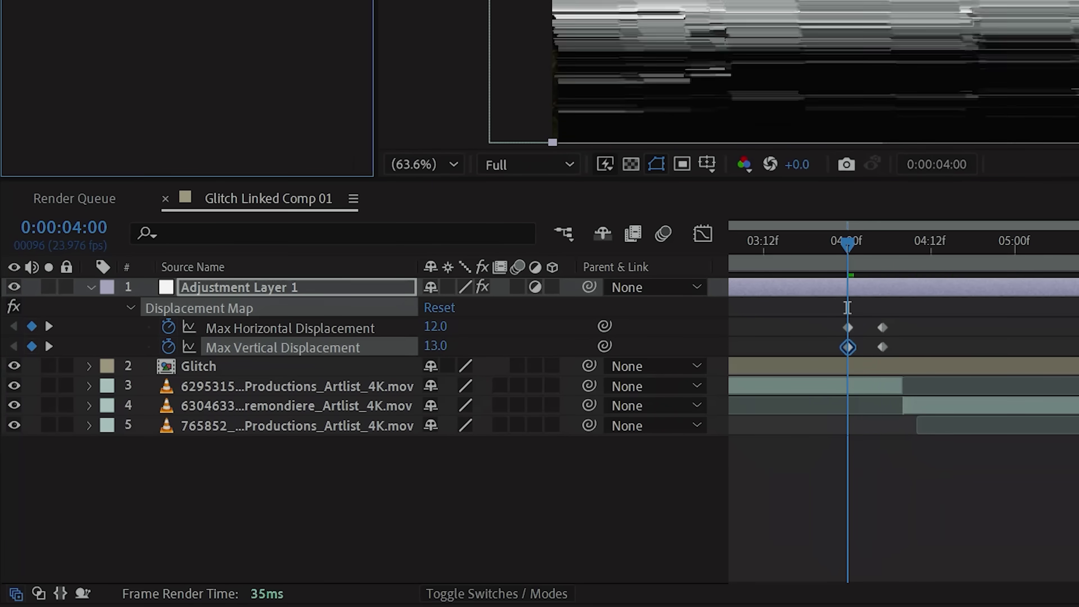
click(776, 241)
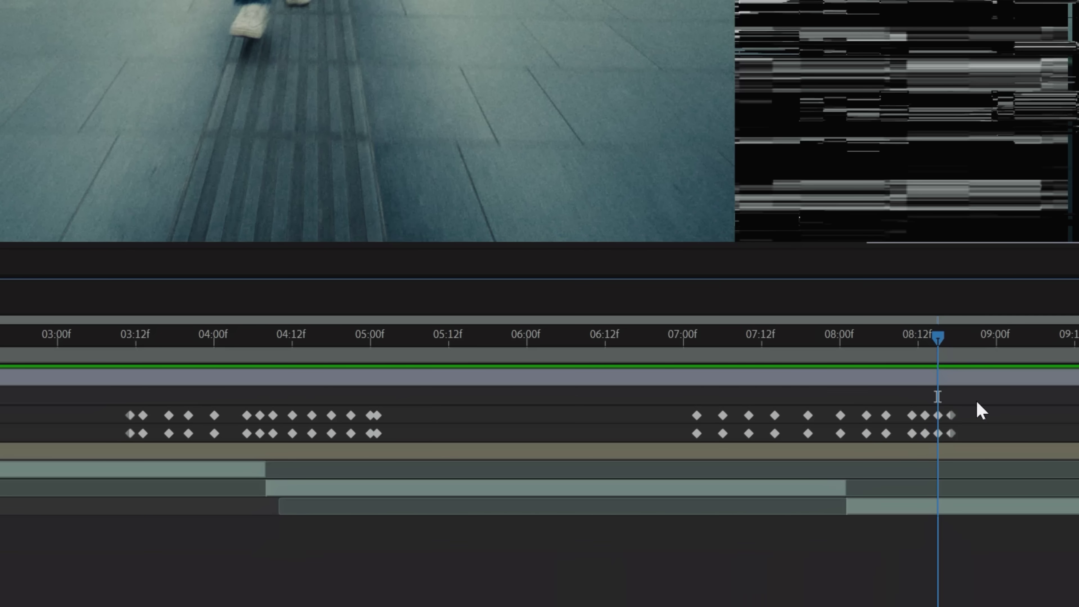
drag(981, 410, 96, 441)
right_click(313, 419)
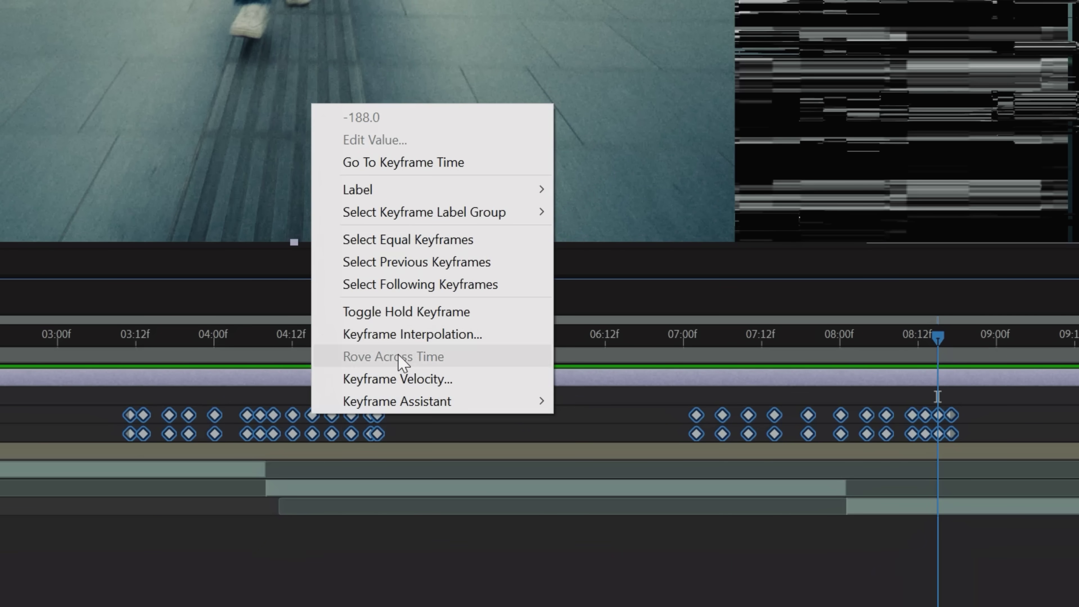
click(509, 400)
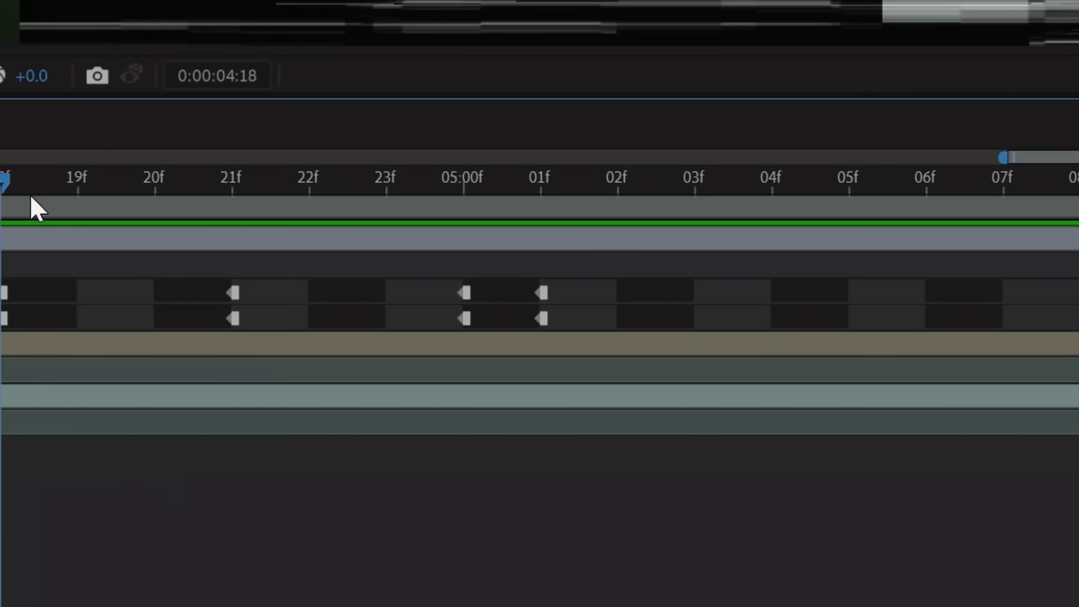
drag(31, 210, 398, 243)
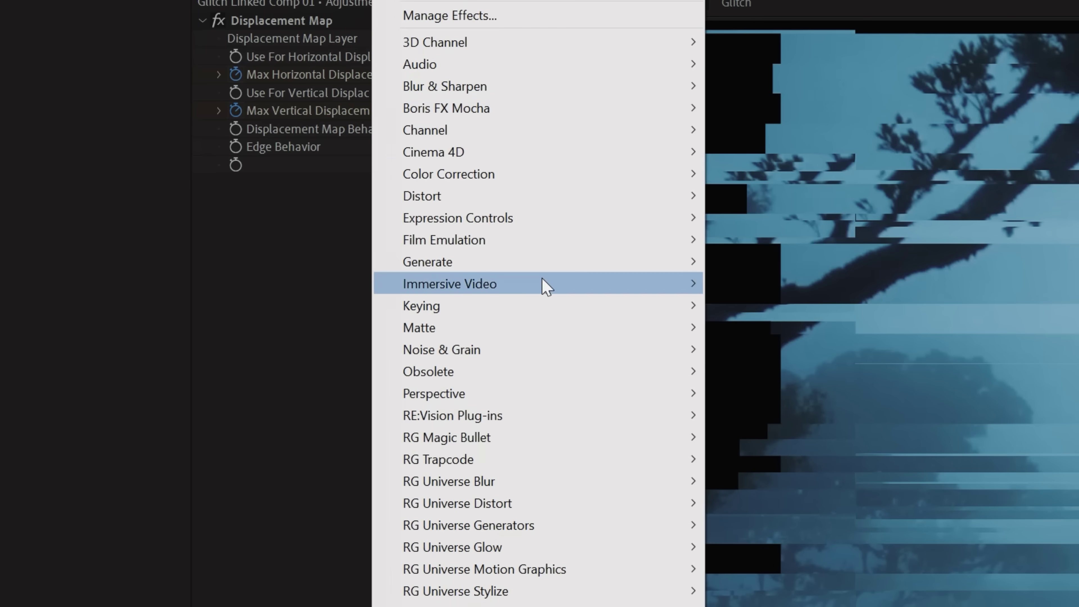
mouse_move(546, 284)
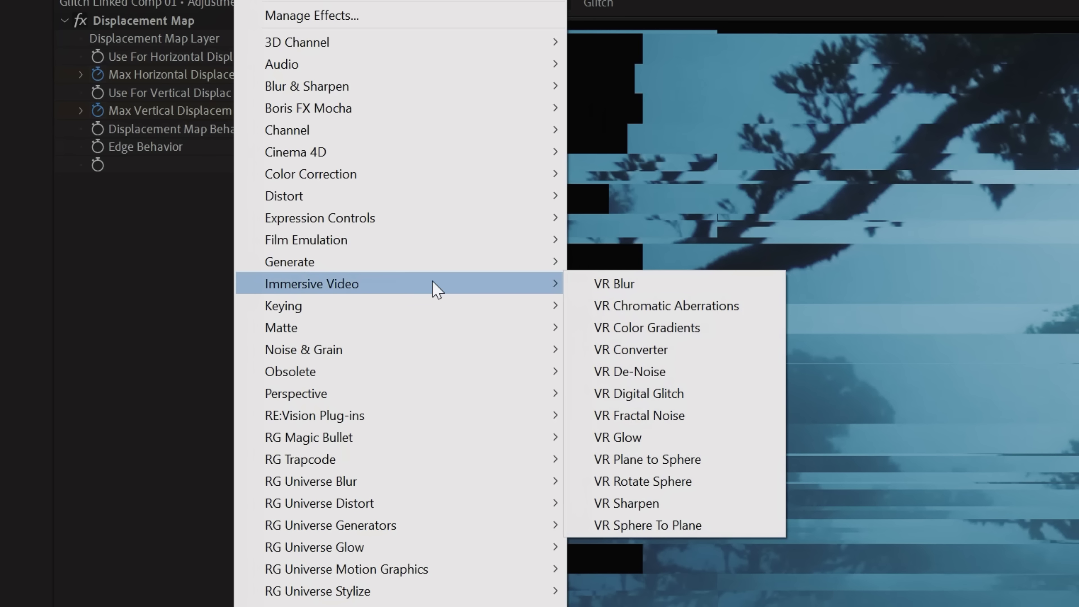